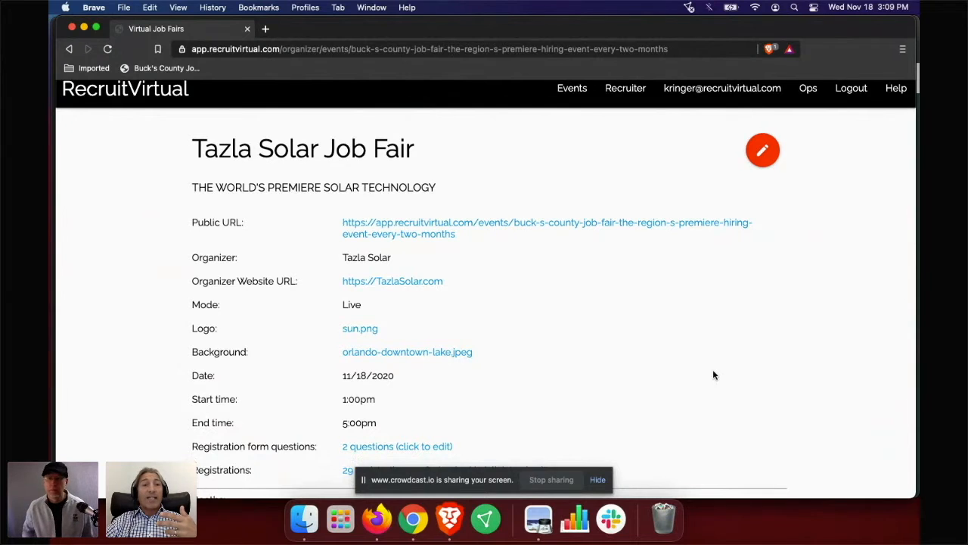
Step: Open the Tazla Solar Job Fair event for editing, review its description, schedule and image settings, and save it
scroll(714, 374, "down", 2)
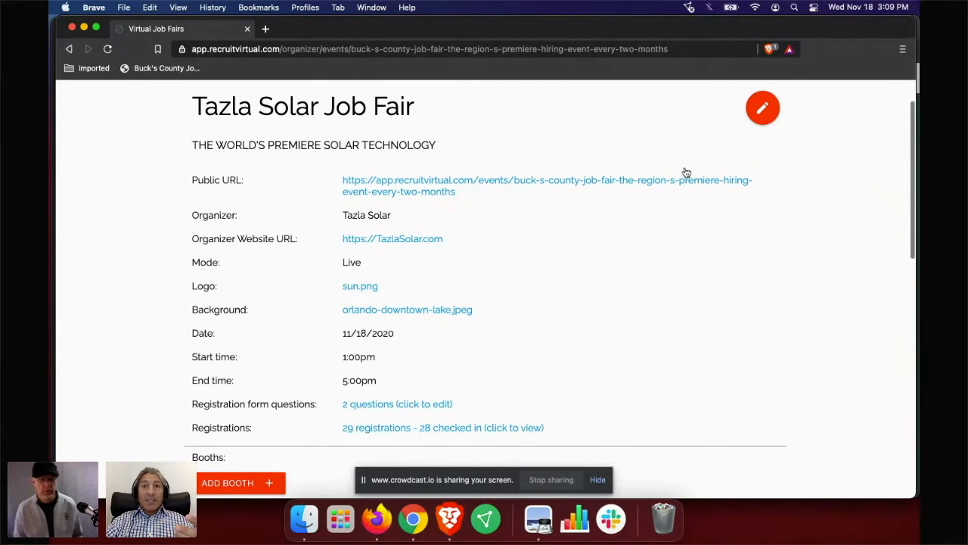
left_click(768, 109)
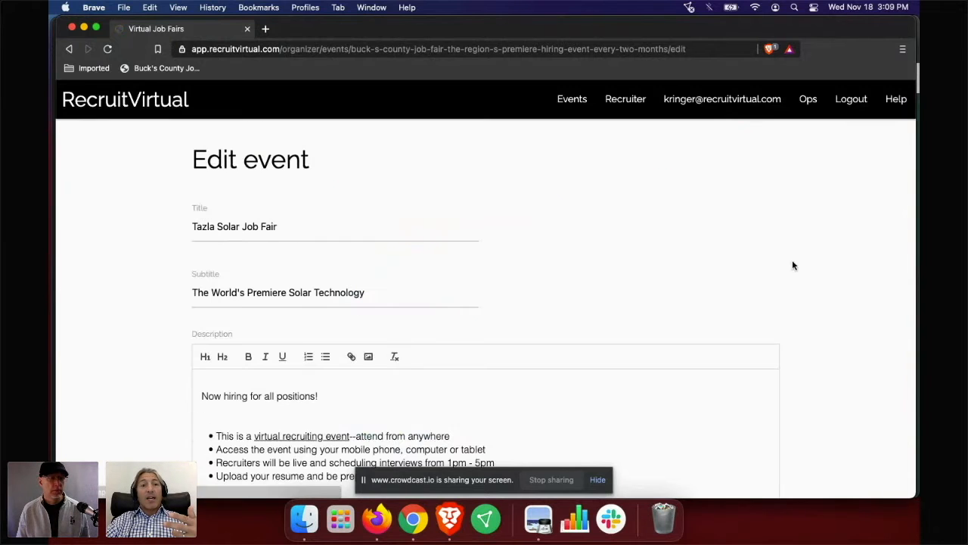
scroll(793, 265, "down", 5)
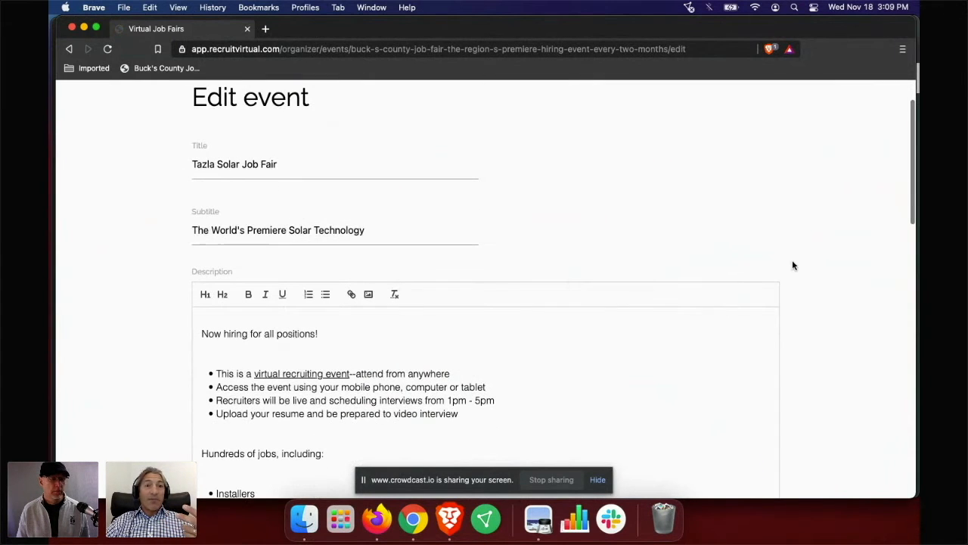
scroll(793, 265, "down", 2)
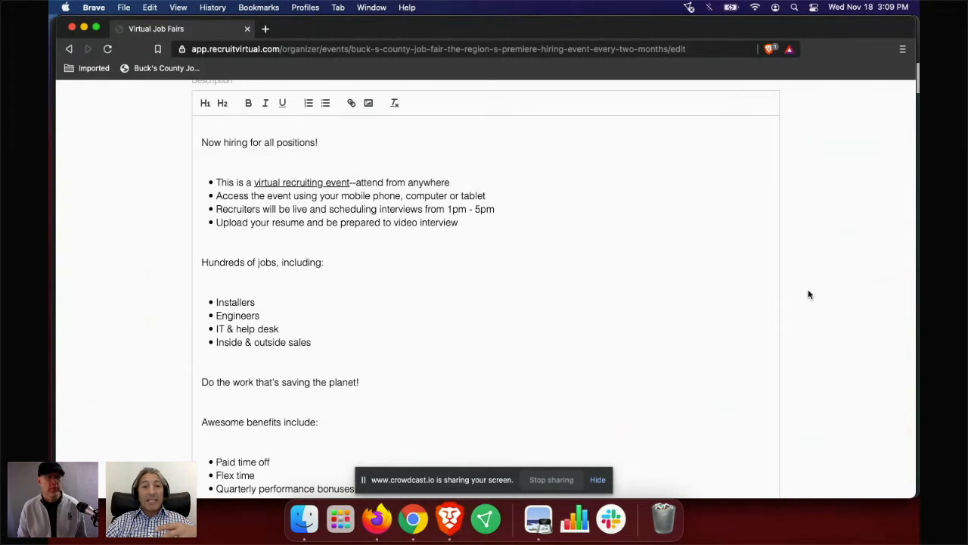
scroll(808, 294, "down", 5)
scroll(808, 295, "down", 4)
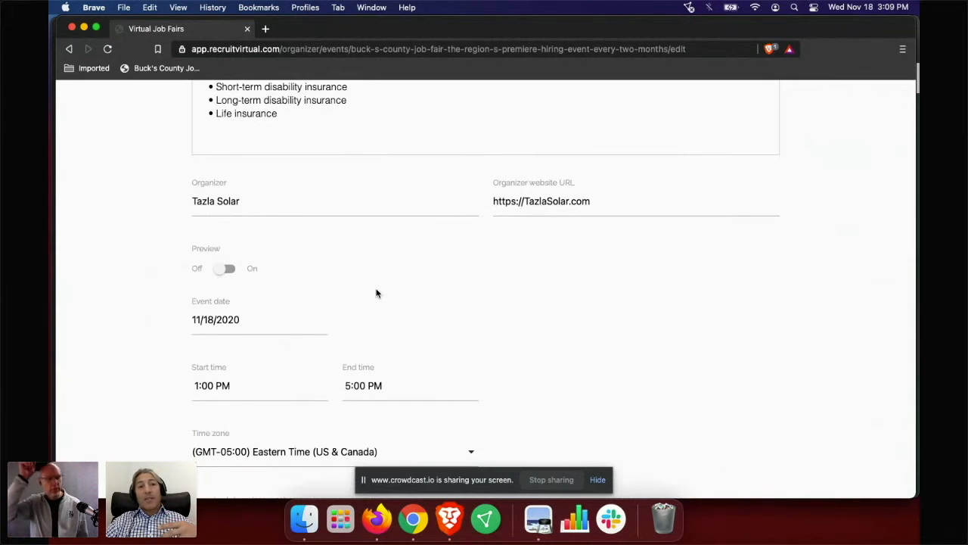
scroll(376, 292, "down", 2)
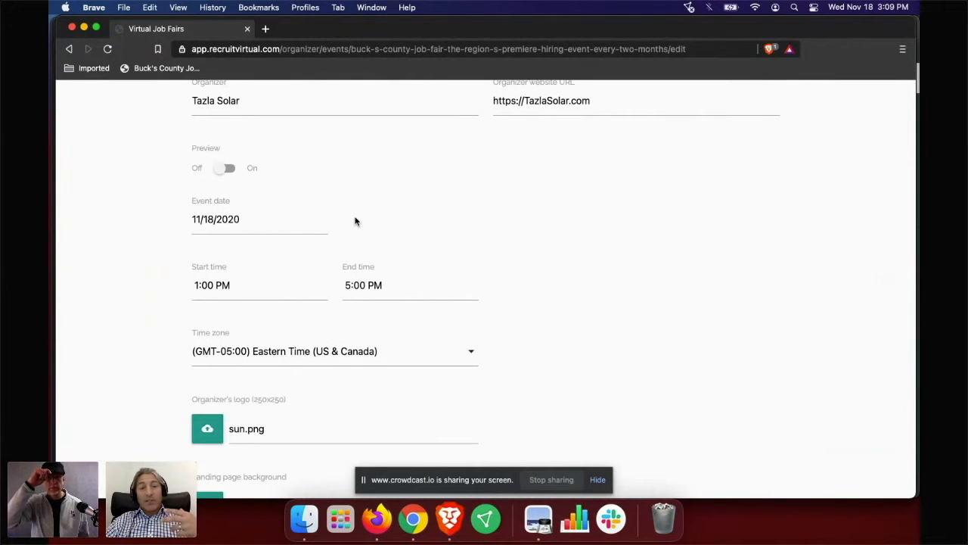
scroll(440, 245, "down", 3)
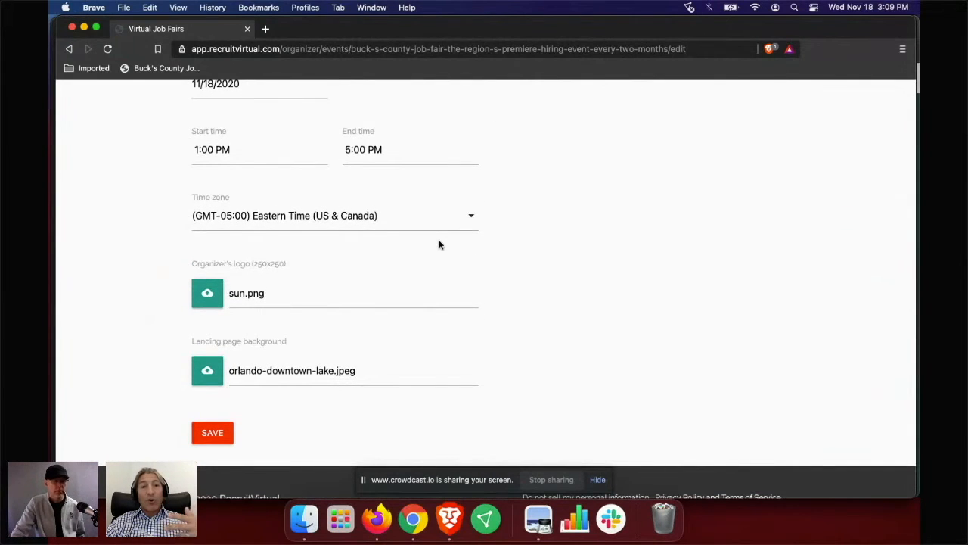
left_click(212, 437)
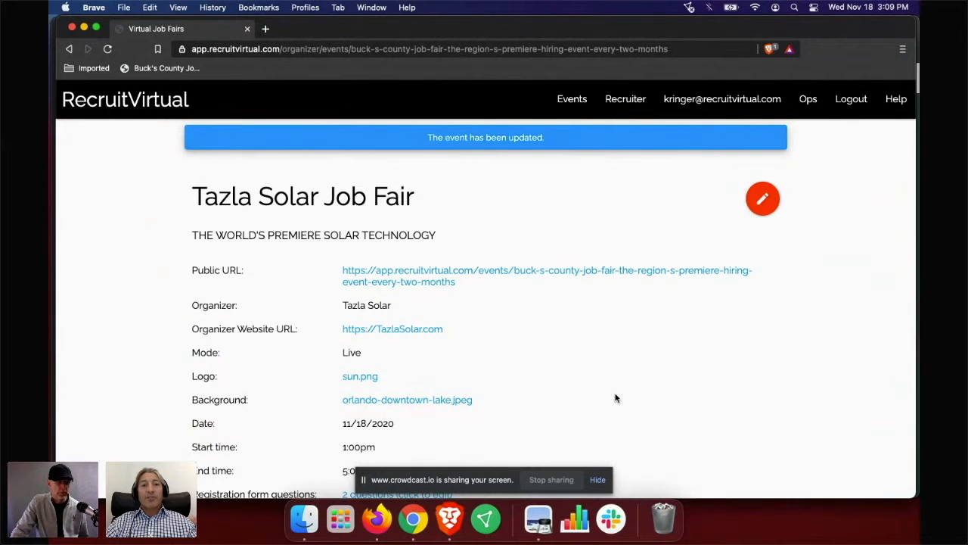
Step: Review the event summary, open its registration form questions, and return to the event page
scroll(616, 399, "down", 3)
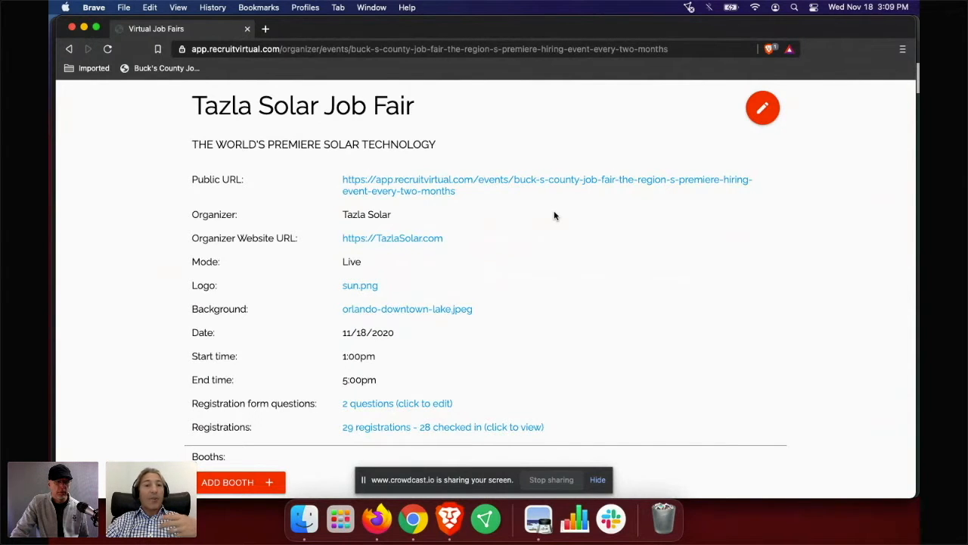
scroll(553, 215, "down", 1)
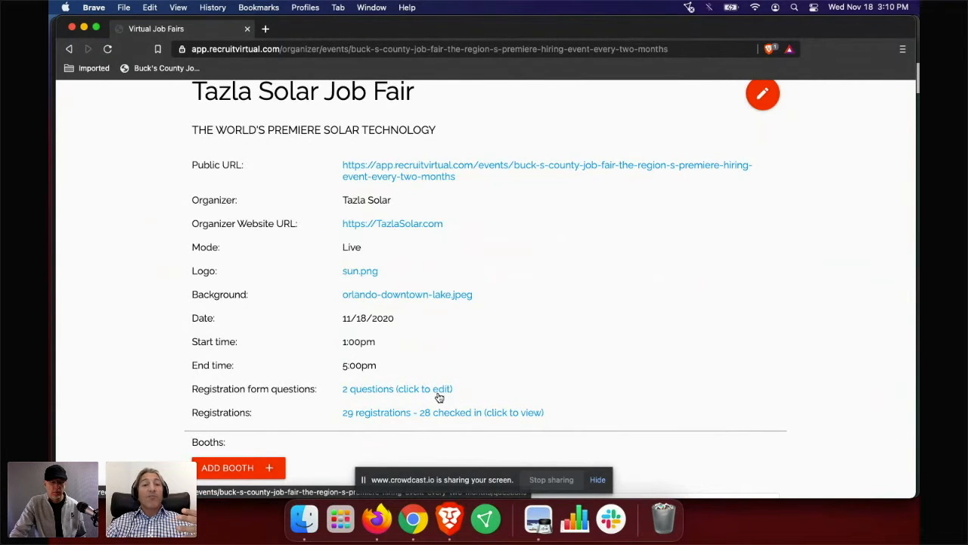
scroll(438, 397, "down", 1)
left_click(416, 363)
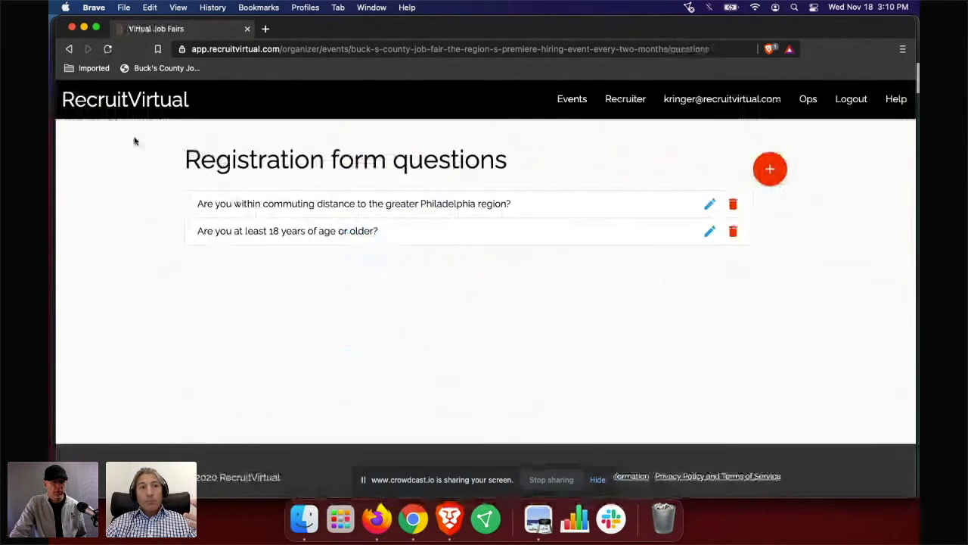
left_click(69, 49)
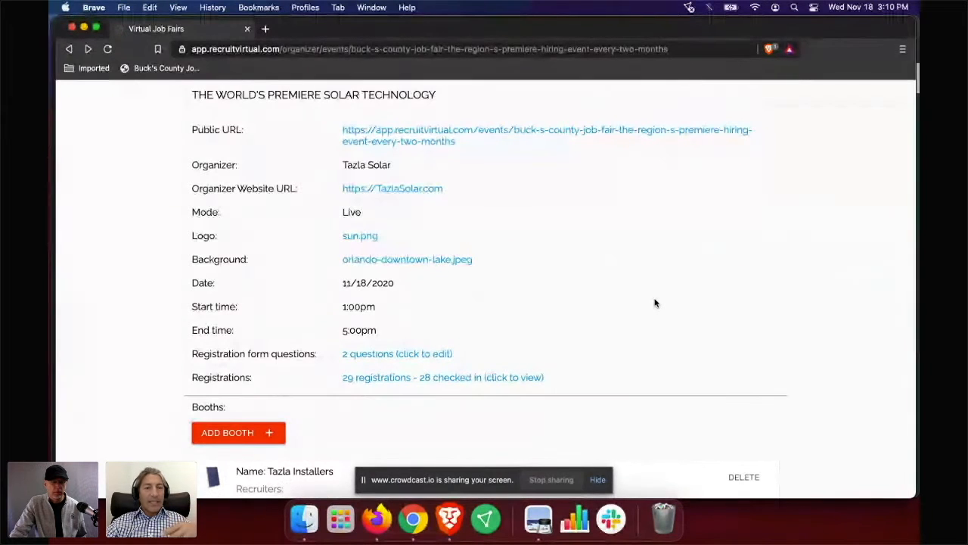
Step: Open the job fair's registrations, view the first registrant's details, and return to the event page
scroll(655, 303, "down", 2)
scroll(393, 261, "down", 1)
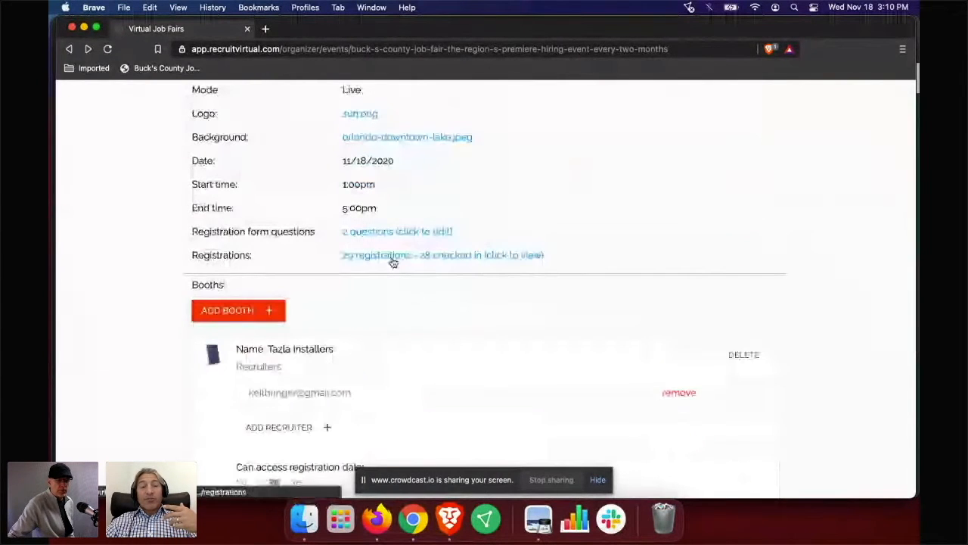
left_click(393, 261)
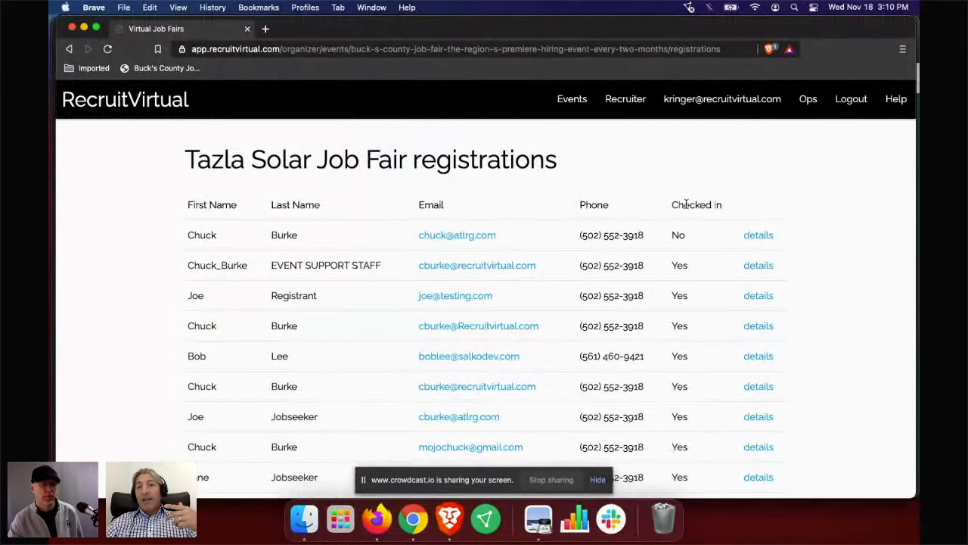
left_click(759, 236)
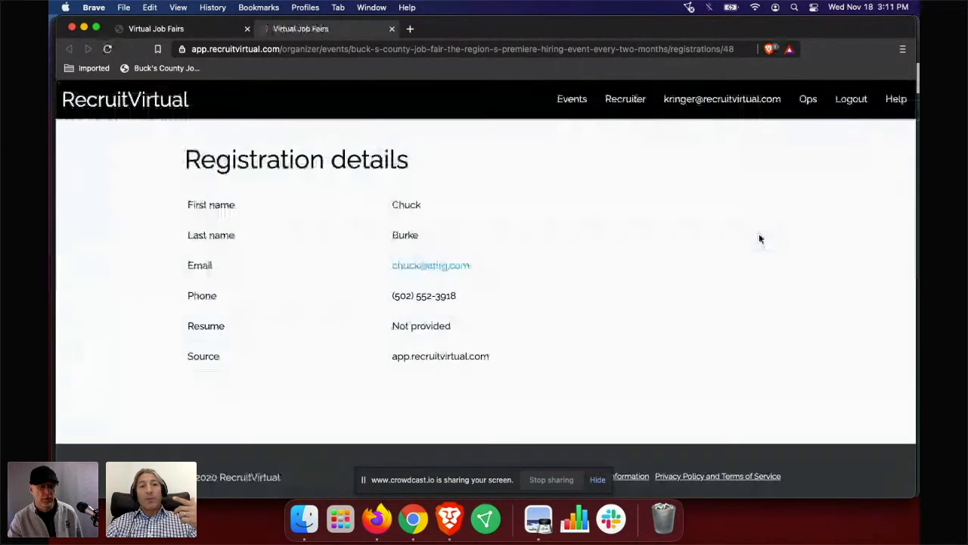
left_click(162, 28)
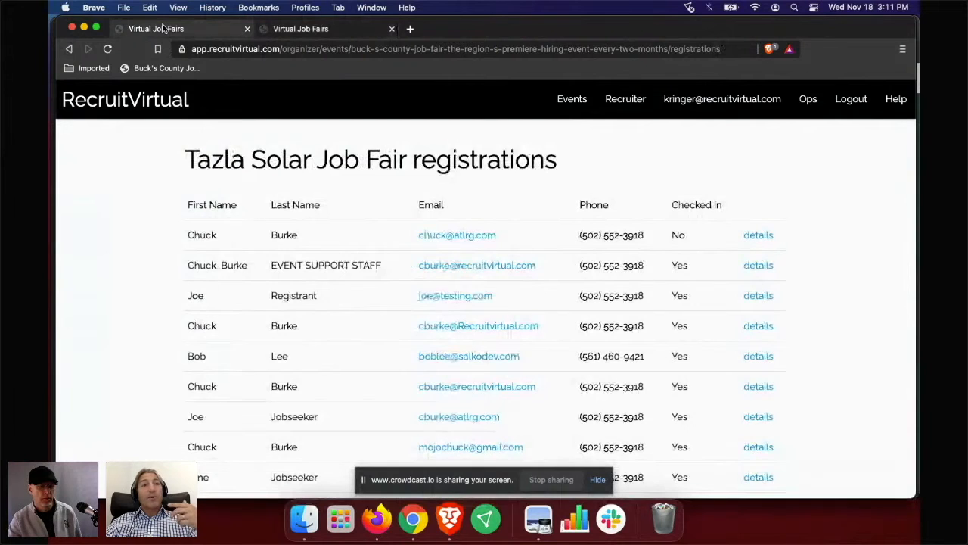
left_click(69, 50)
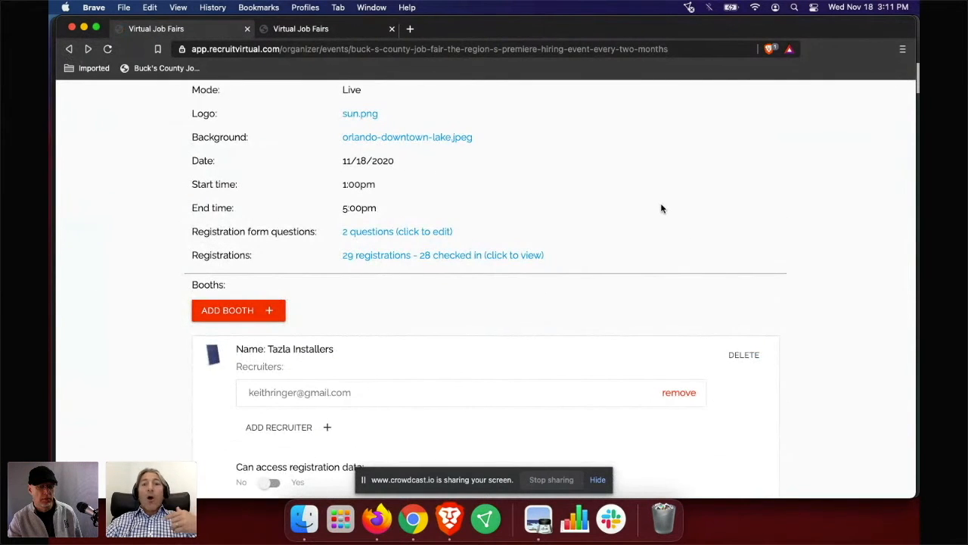
Step: Reopen the registrations list, examine it down to the CSV import and download options, and return to the event page
left_click(392, 259)
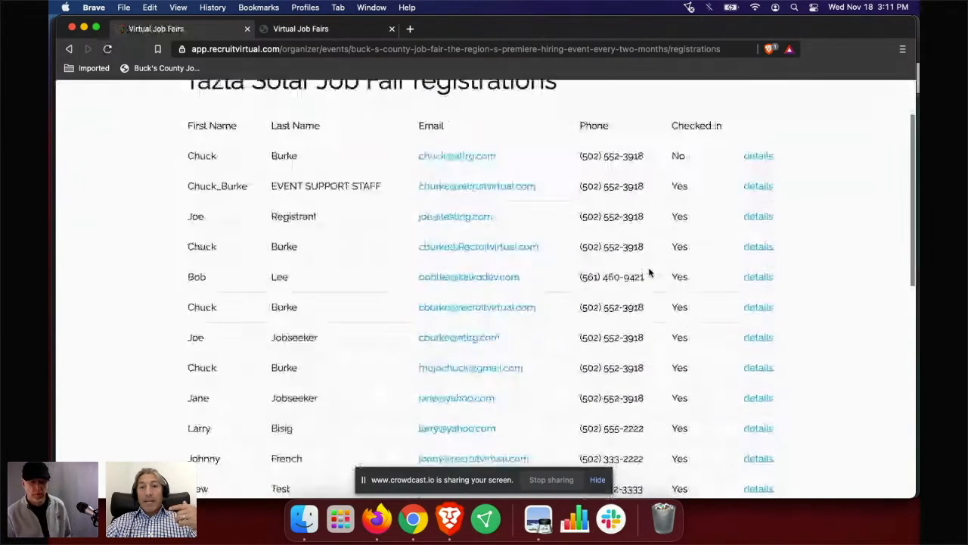
scroll(648, 272, "down", 10)
scroll(649, 272, "down", 3)
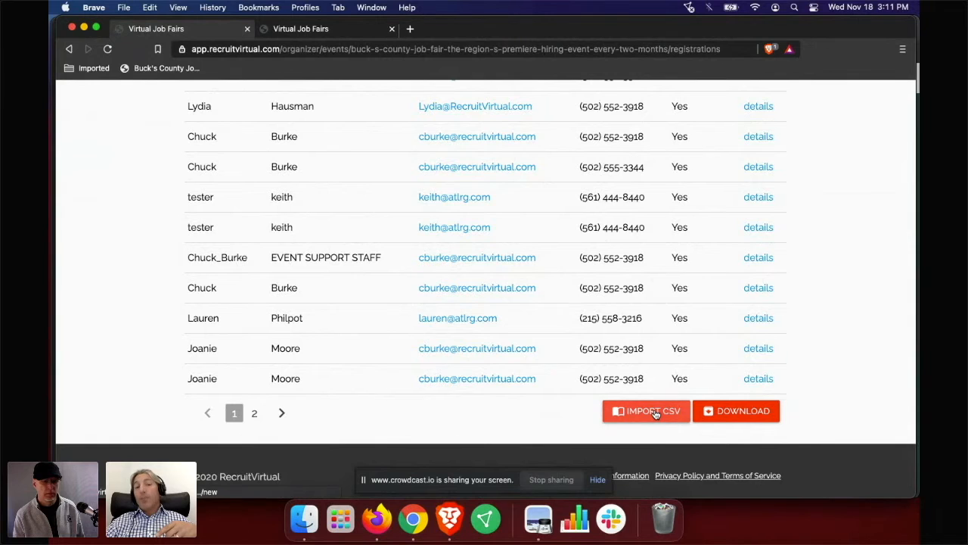
left_click(70, 51)
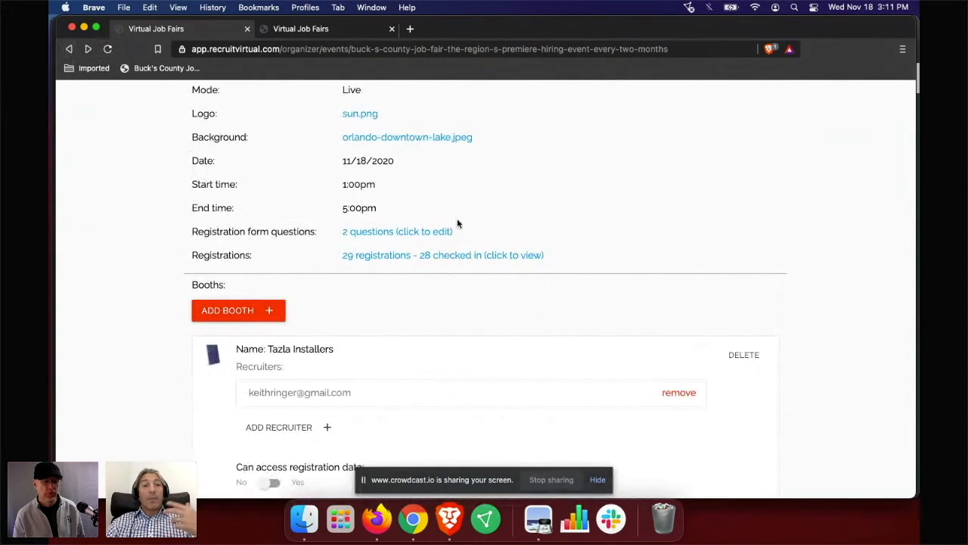
Step: View the form for creating a new booth and go back to the event page without saving
scroll(658, 235, "down", 5)
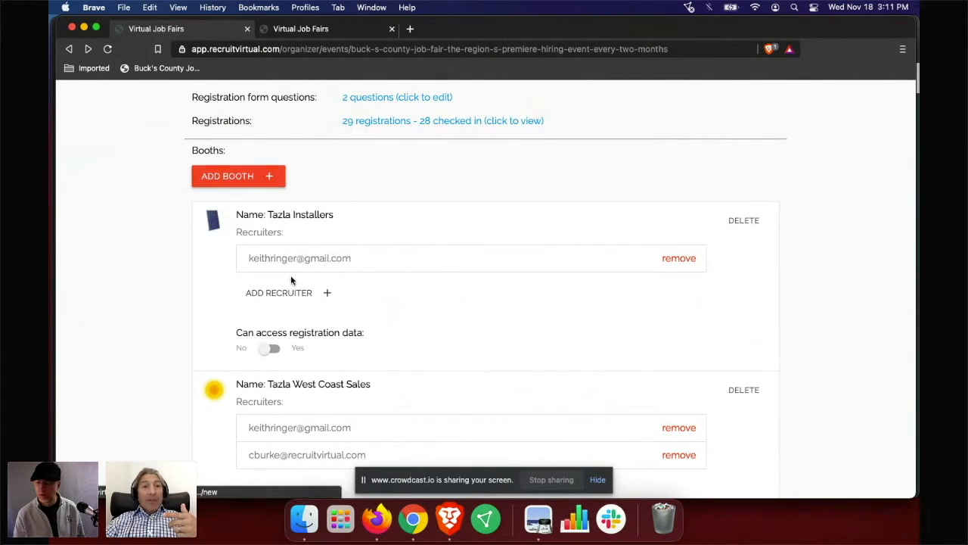
left_click(243, 179)
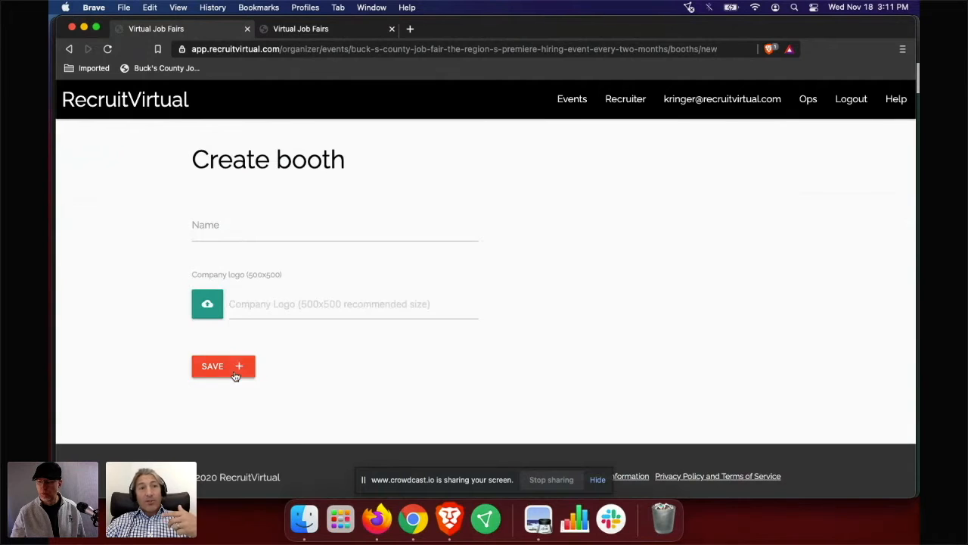
left_click(68, 49)
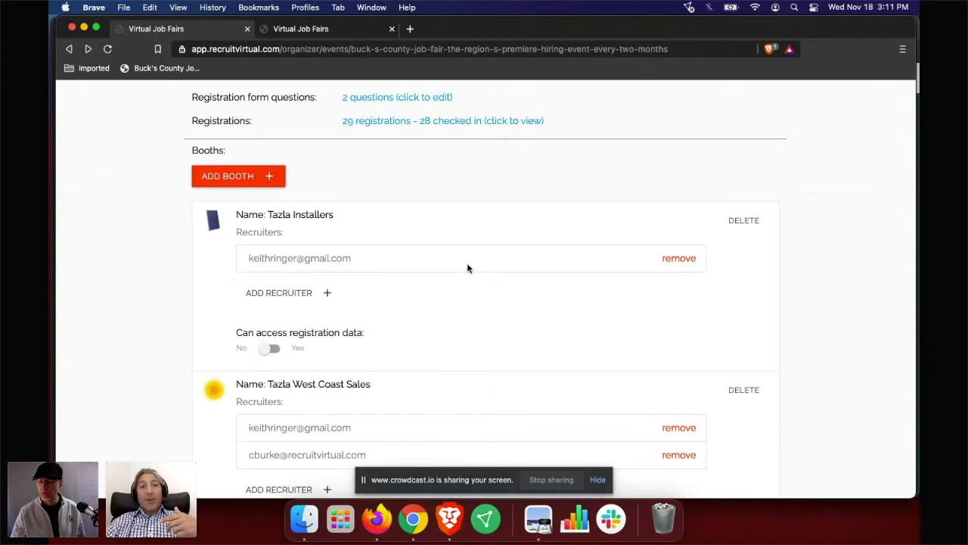
Step: View the recruiter invitation form for the Tazla Installers booth and return to the event's booth list
scroll(467, 268, "down", 2)
left_click(329, 224)
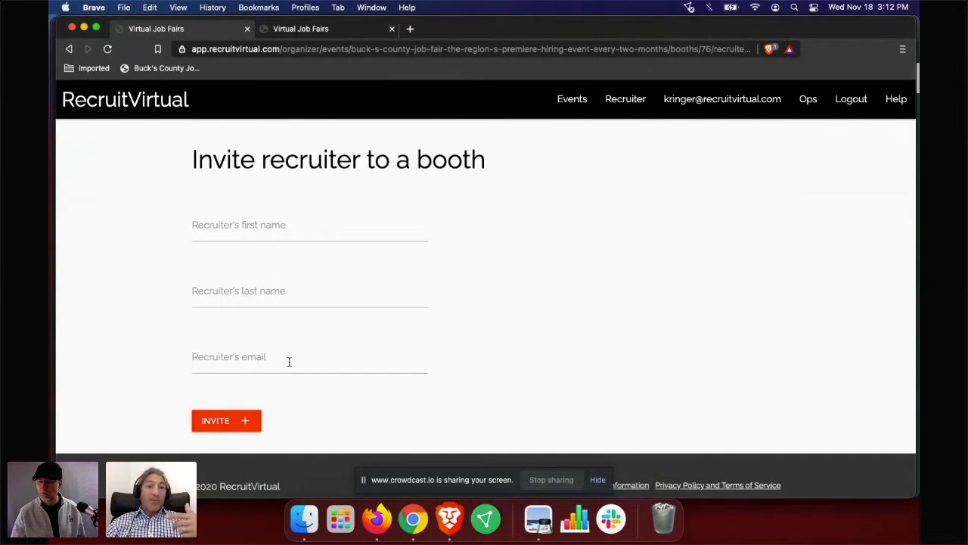
left_click(69, 50)
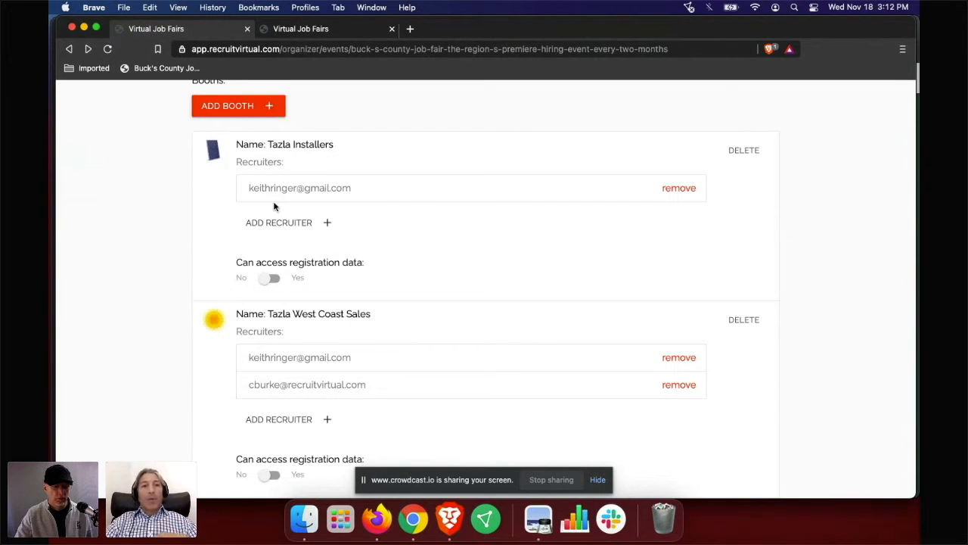
scroll(148, 191, "up", 3)
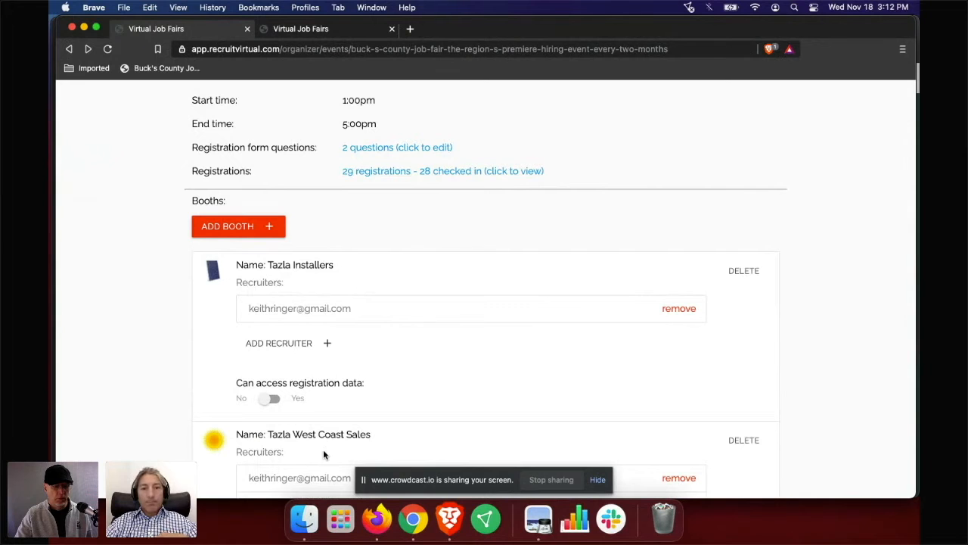
Step: Switch to Chrome, show the job fair's public landing page, and view its check-in login for registered attendees before closing it
left_click(411, 521)
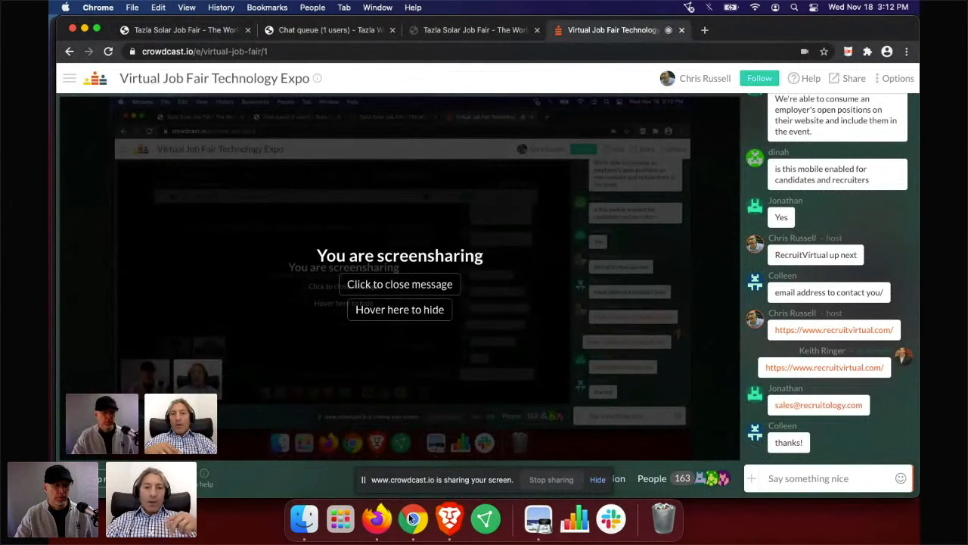
left_click(192, 37)
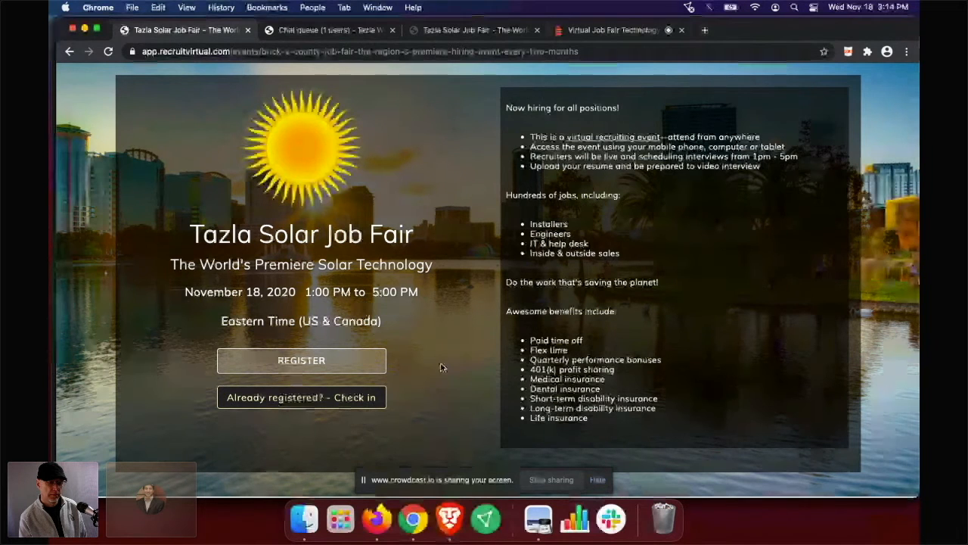
left_click(334, 397)
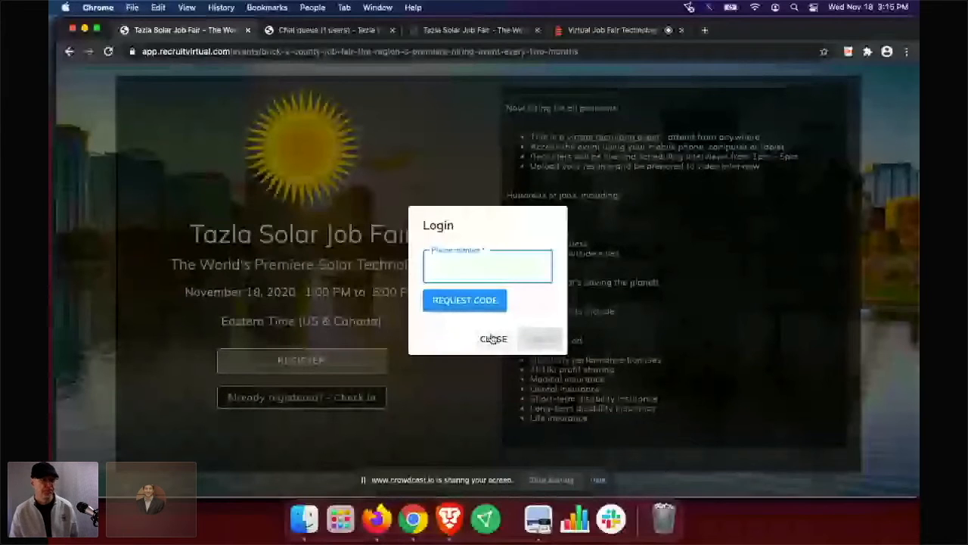
left_click(493, 339)
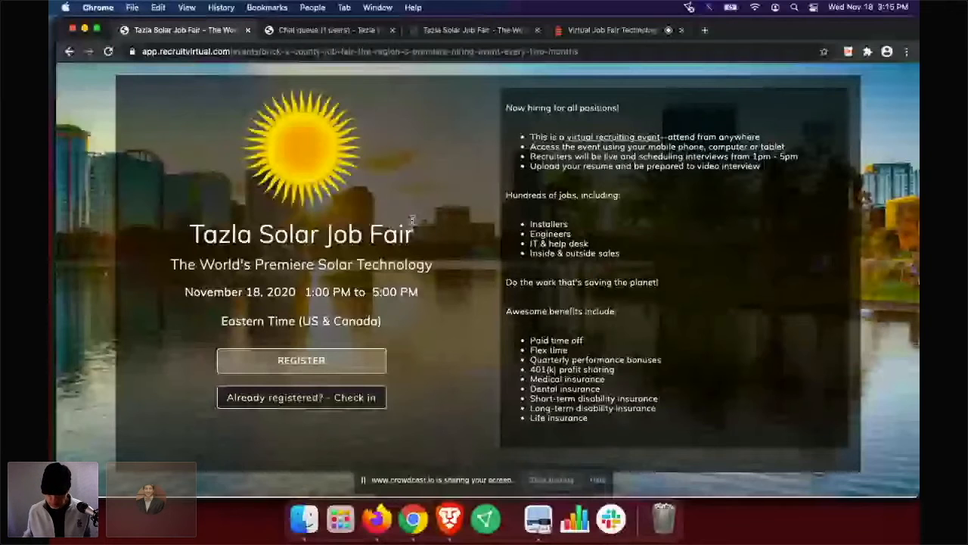
Step: Show the job fair's lobby and enter the Tazla West Coast Sales booth
left_click(478, 32)
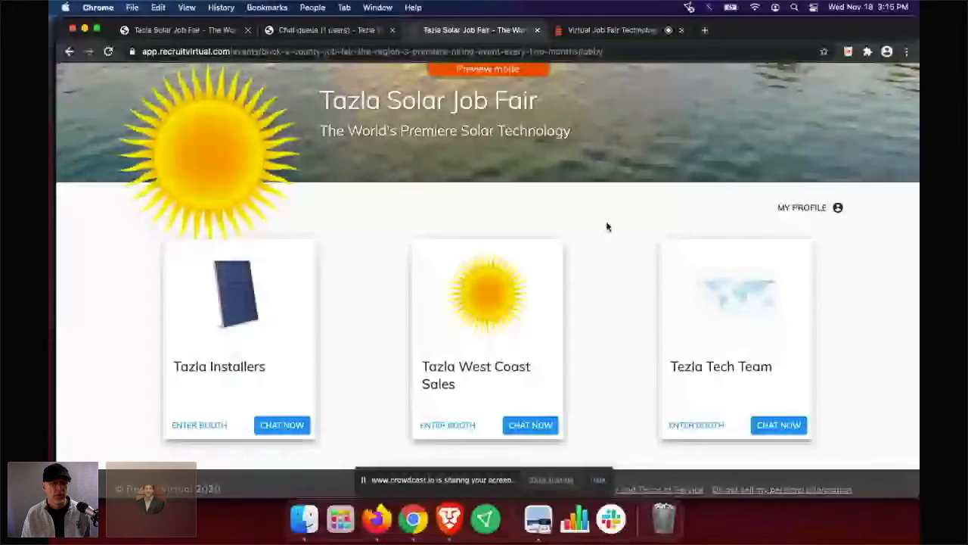
scroll(607, 227, "down", 1)
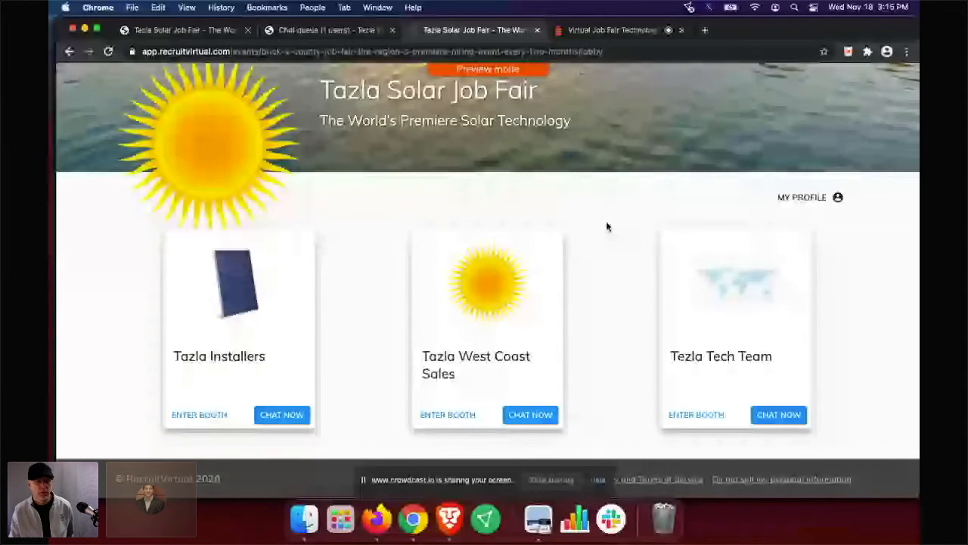
left_click(476, 401)
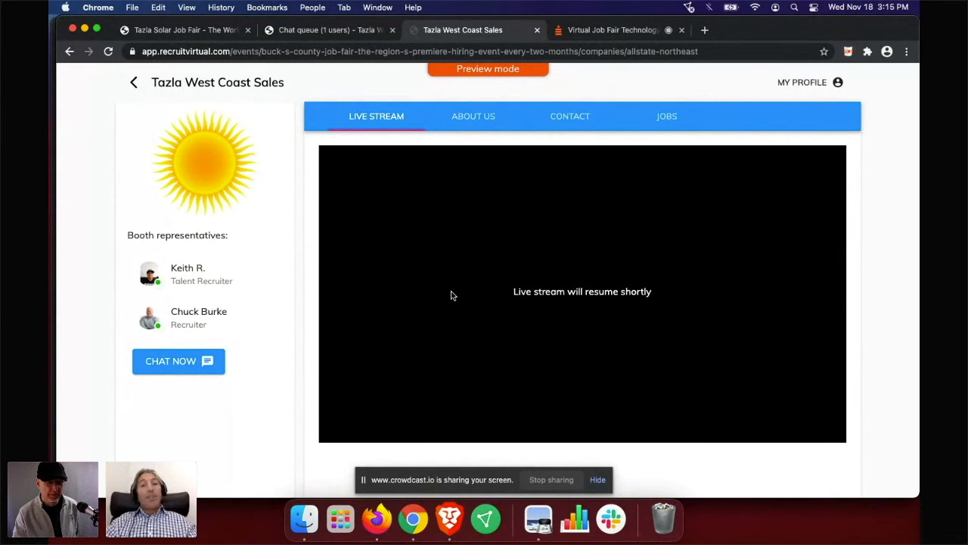
Step: View the About Us, Contact and Jobs pages of the Tazla West Coast Sales booth
left_click(481, 122)
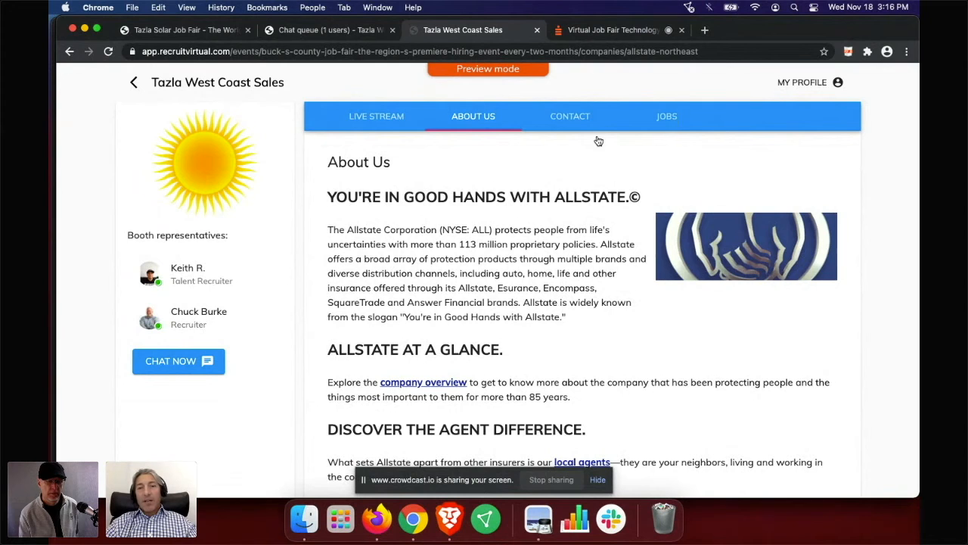
left_click(576, 125)
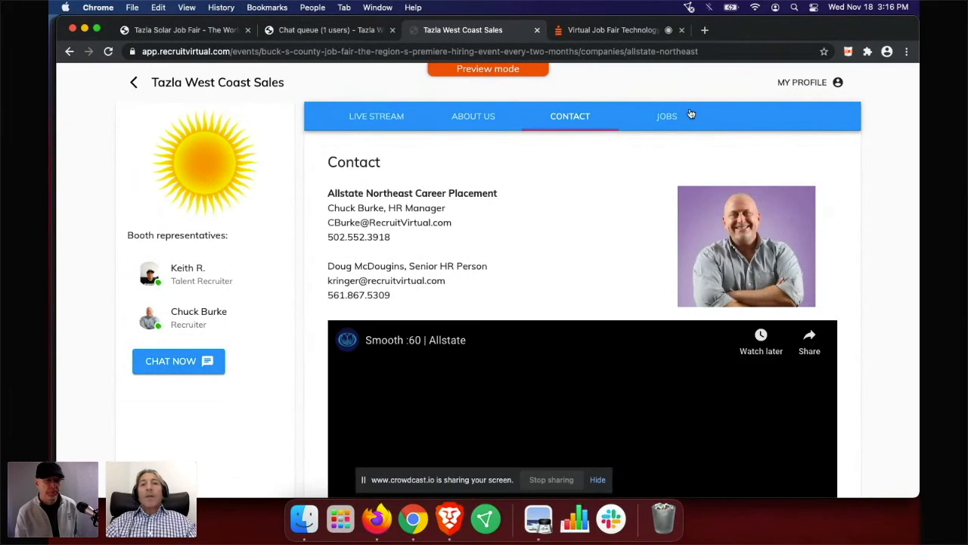
scroll(646, 106, "down", 3)
scroll(647, 106, "up", 3)
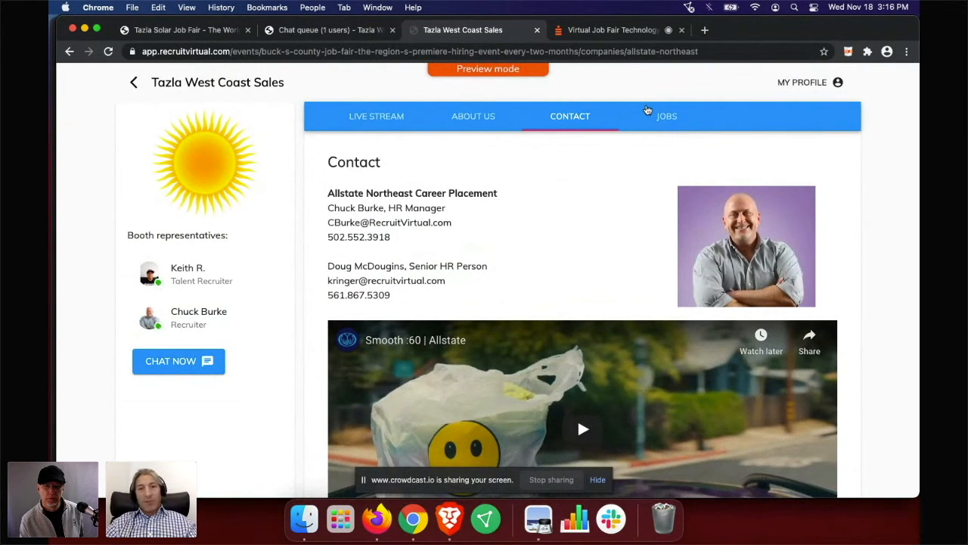
left_click(669, 118)
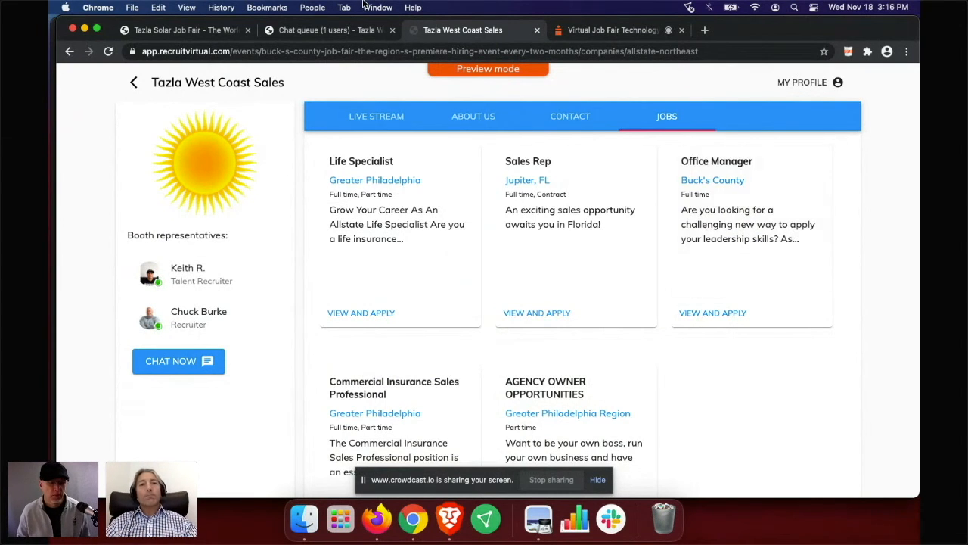
Step: Switch to the recruiter's chat queue, view the waiting attendee's details and start a chat with them
left_click(327, 30)
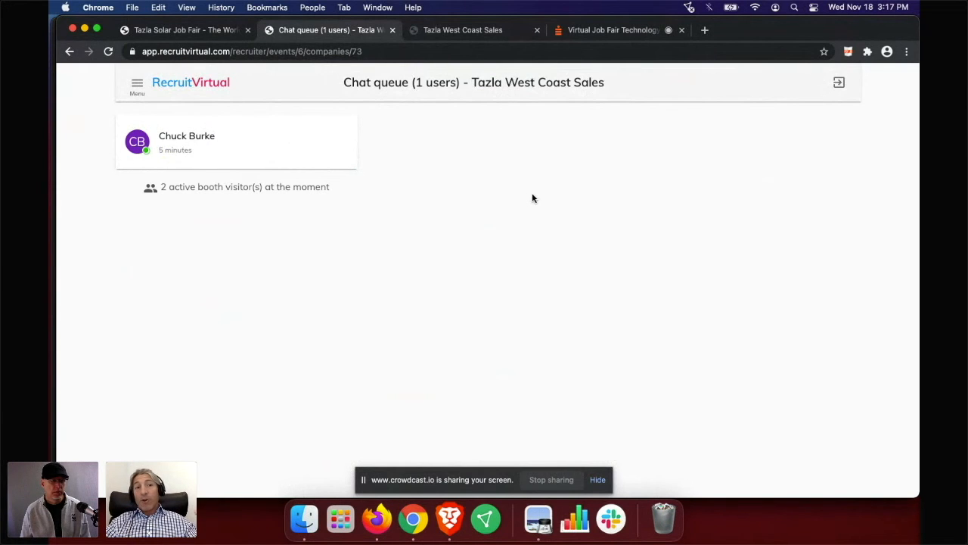
left_click(177, 143)
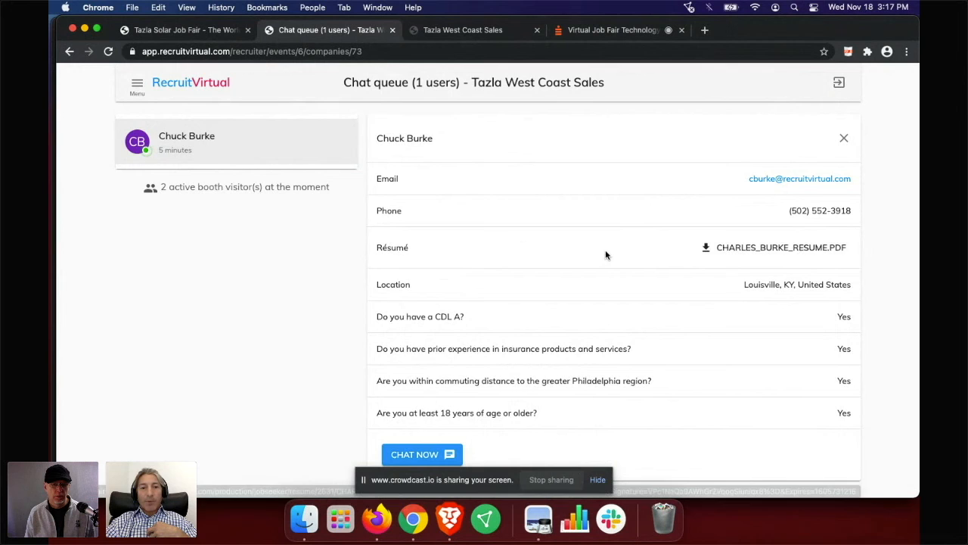
left_click(422, 455)
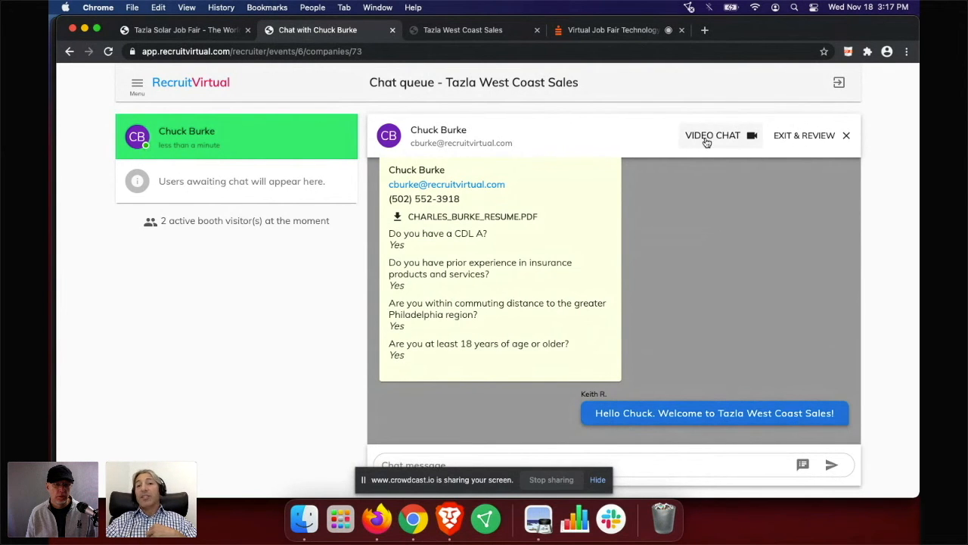
Step: Send the canned responses "Welcome to Tazla West Coast Sales job fair!!!" and "I've typed this so many times already!" to the attendee
left_click(802, 465)
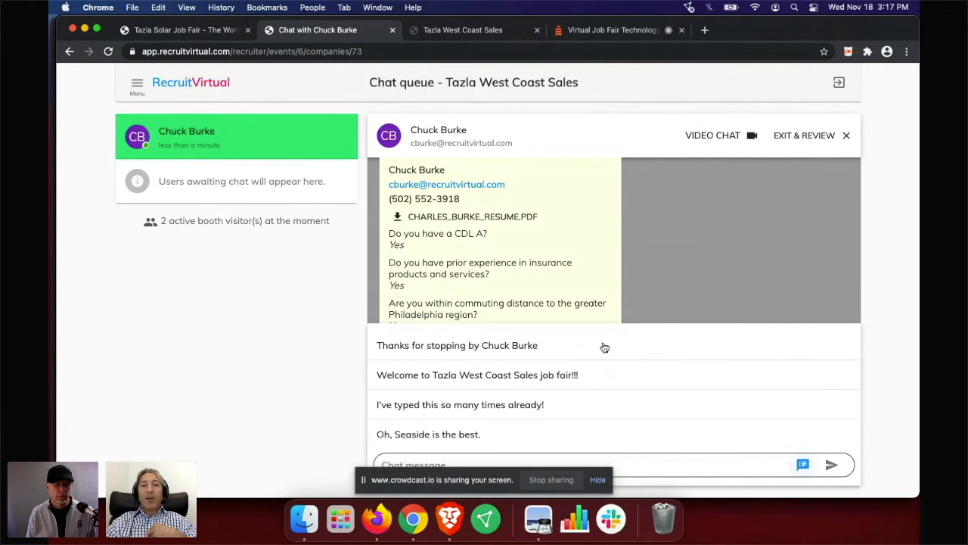
left_click(521, 376)
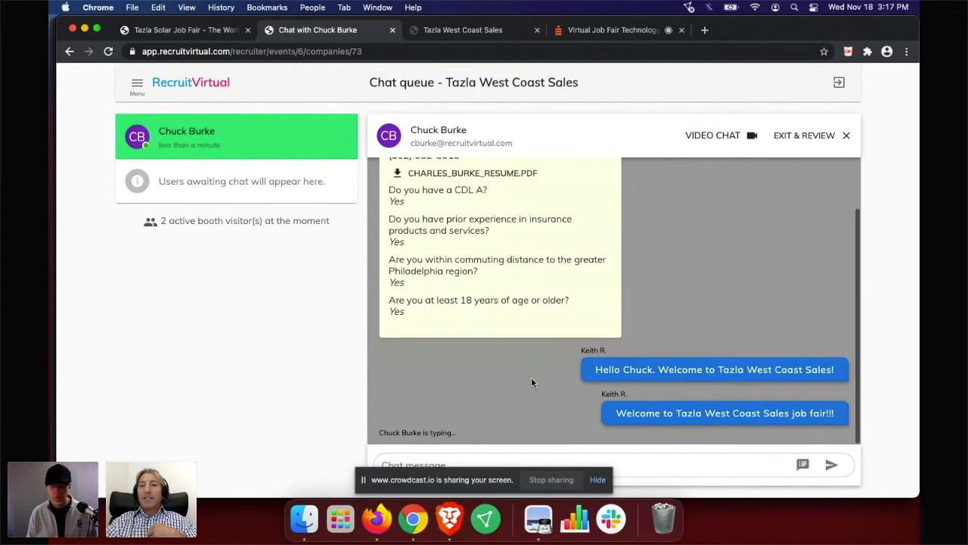
left_click(802, 466)
left_click(499, 405)
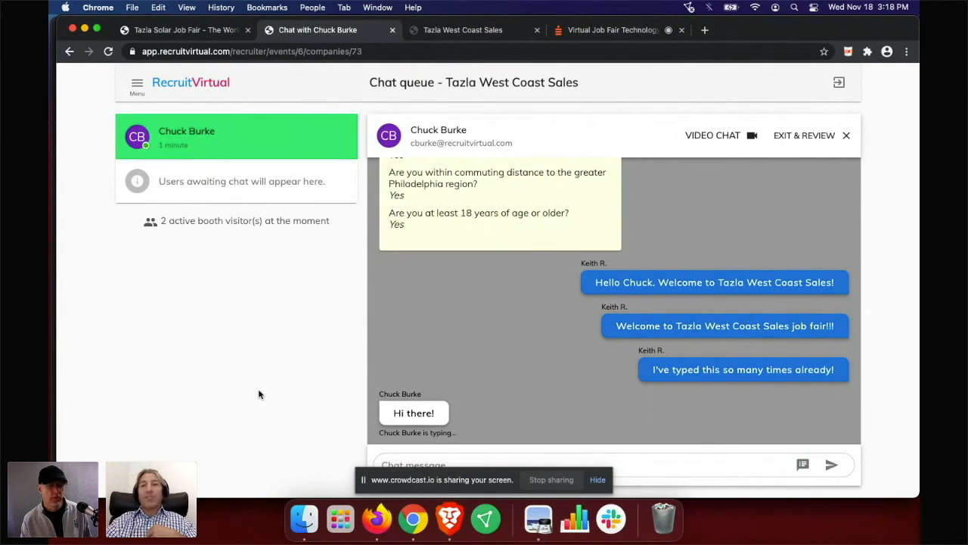
Step: End the chat and submit a review with applicant status Advance to interview, a four-star rating and the note "Freeform!"
left_click(846, 137)
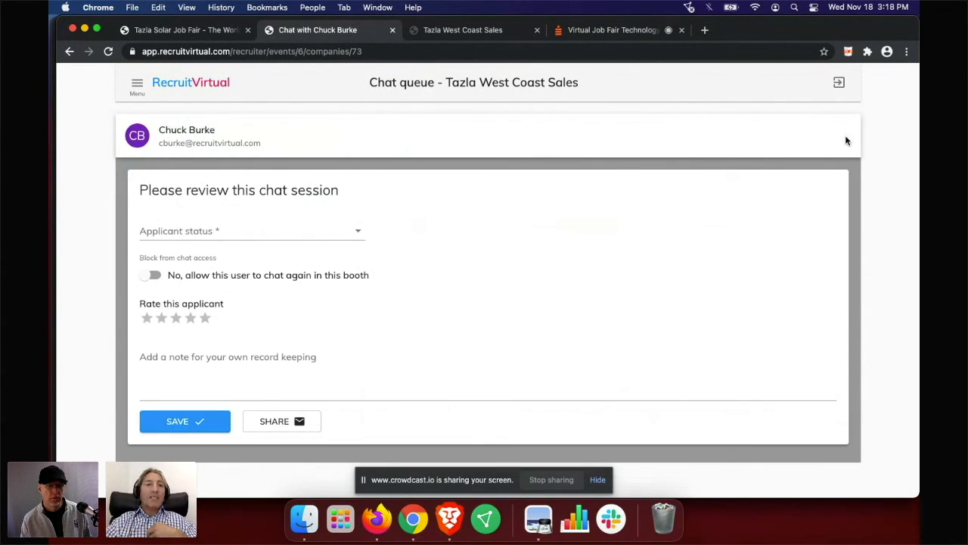
left_click(358, 233)
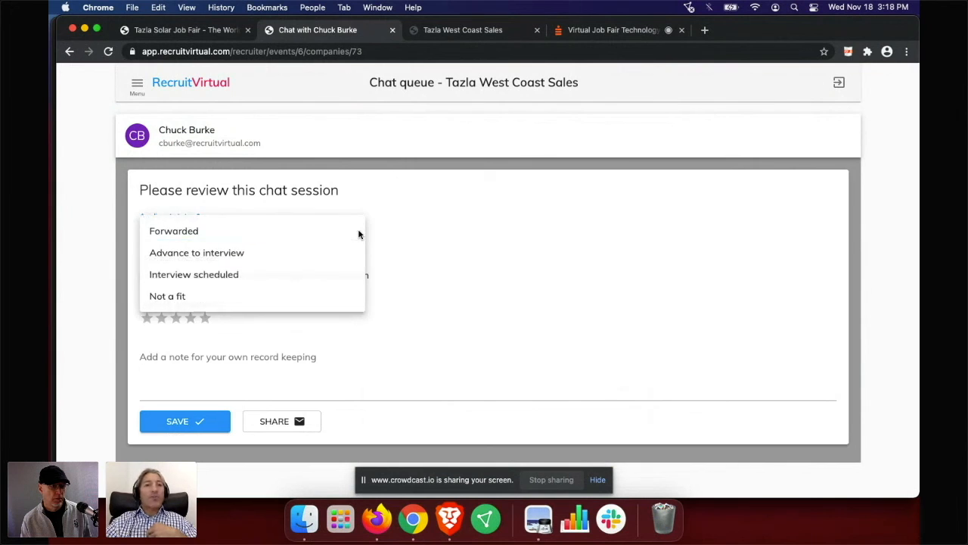
left_click(233, 254)
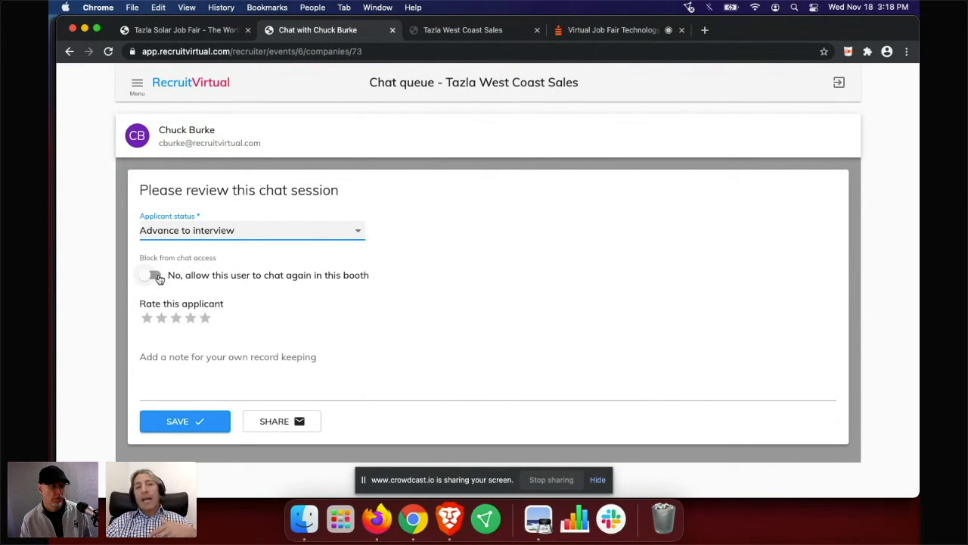
left_click(189, 319)
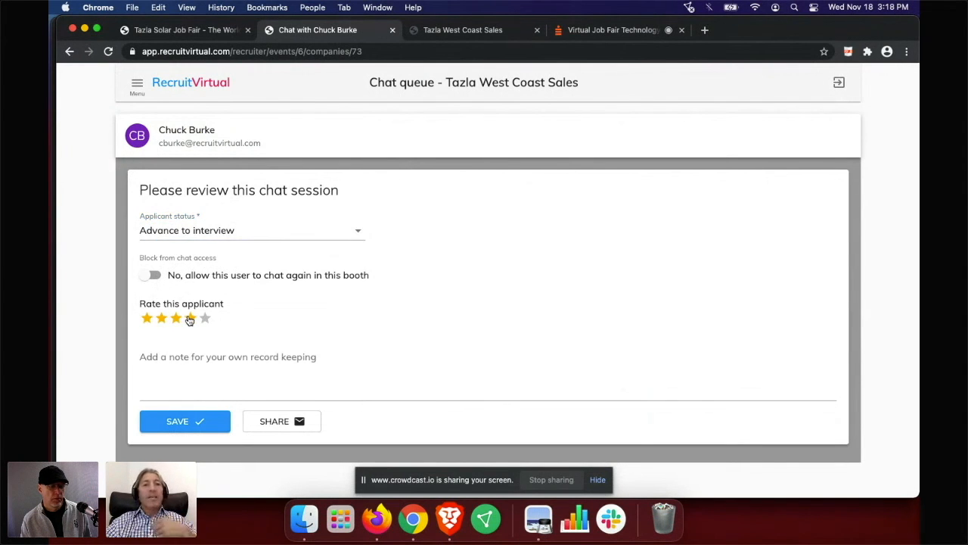
left_click(203, 375)
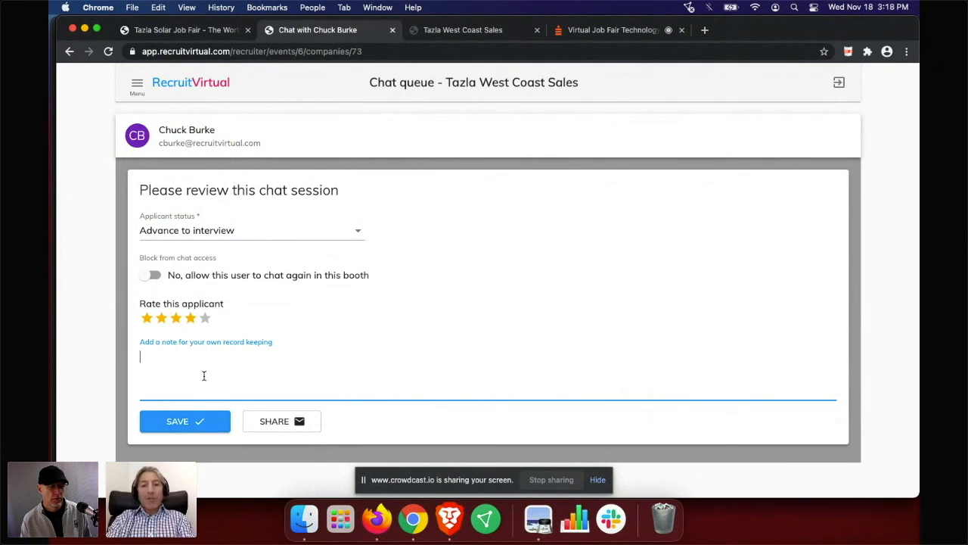
type("Freeform!")
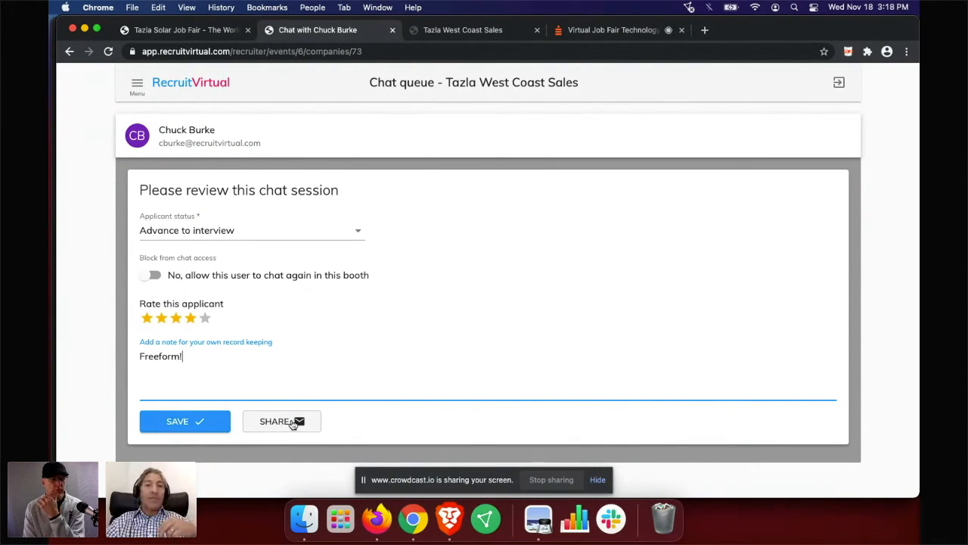
left_click(180, 426)
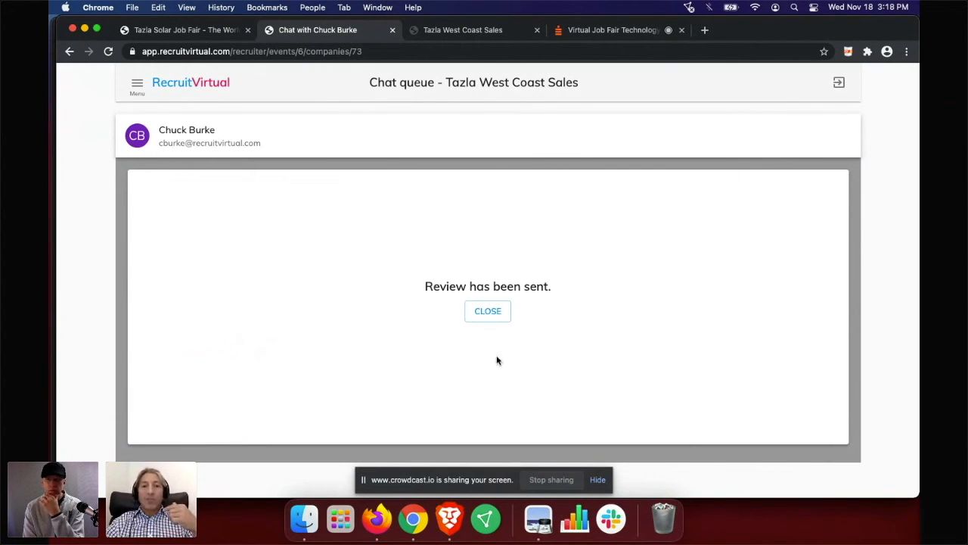
left_click(488, 311)
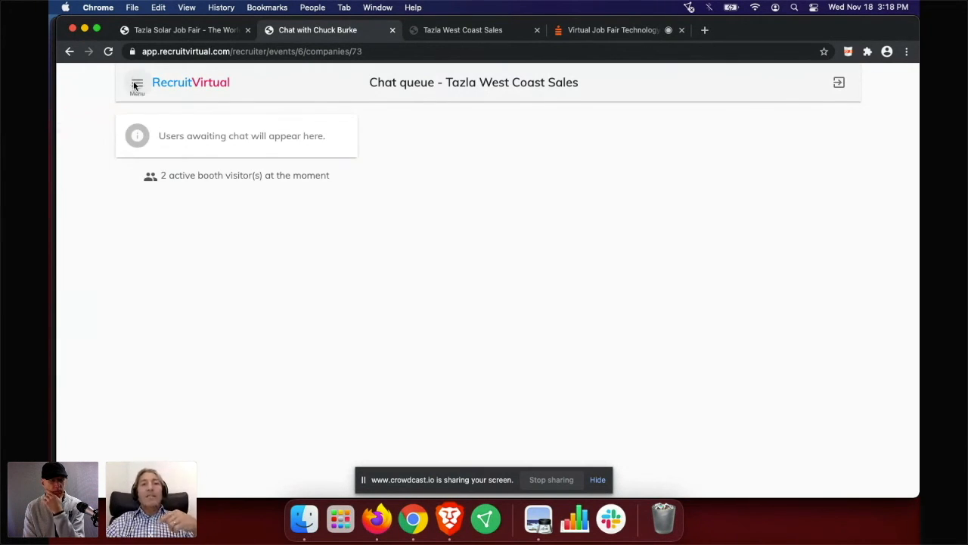
Step: Open the booth's chat logs and examine the second entry's applicant details, review history and chat transcript
left_click(136, 85)
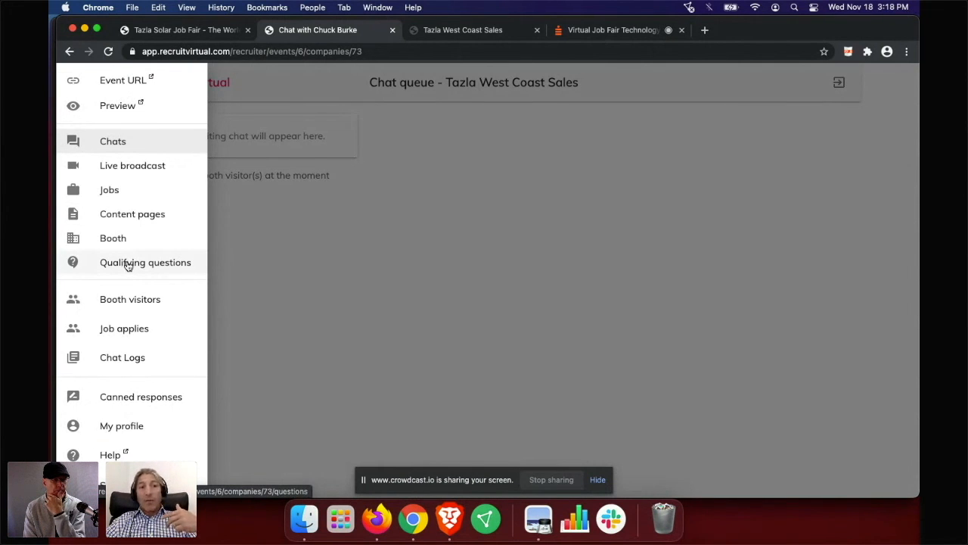
left_click(121, 357)
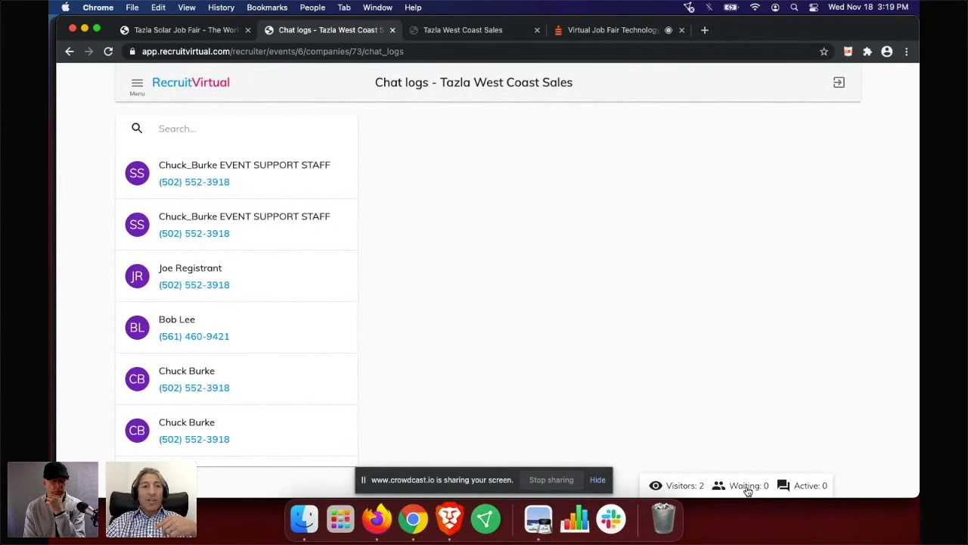
left_click(190, 218)
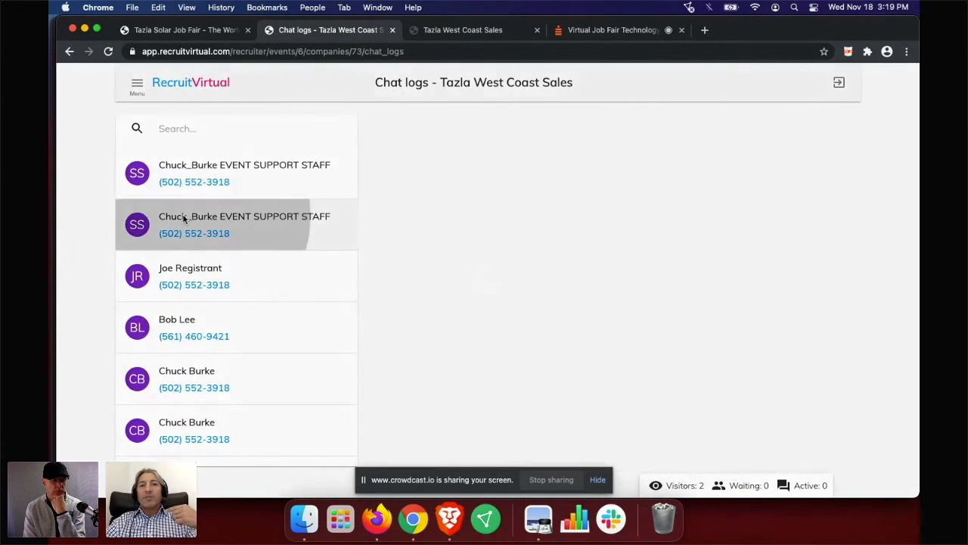
scroll(622, 303, "down", 5)
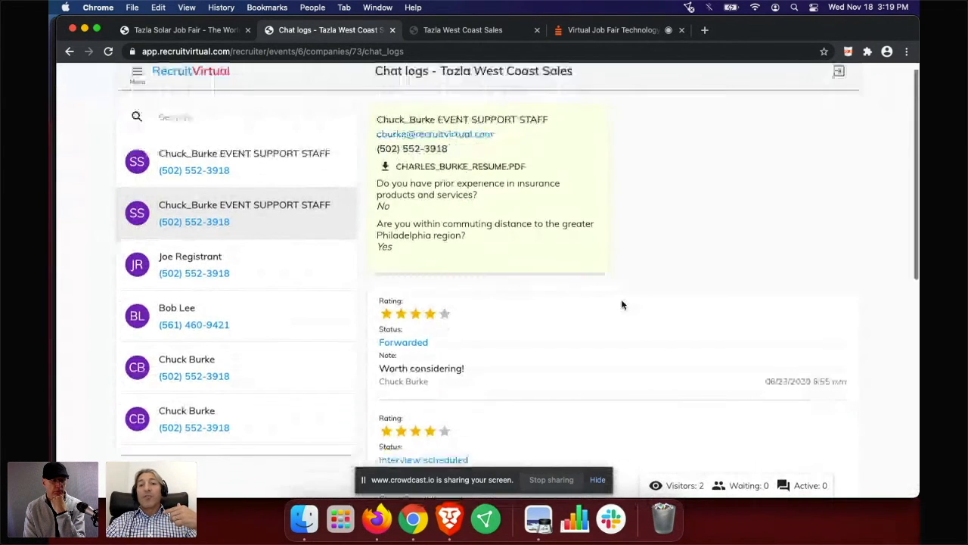
scroll(623, 305, "down", 4)
scroll(622, 305, "up", 9)
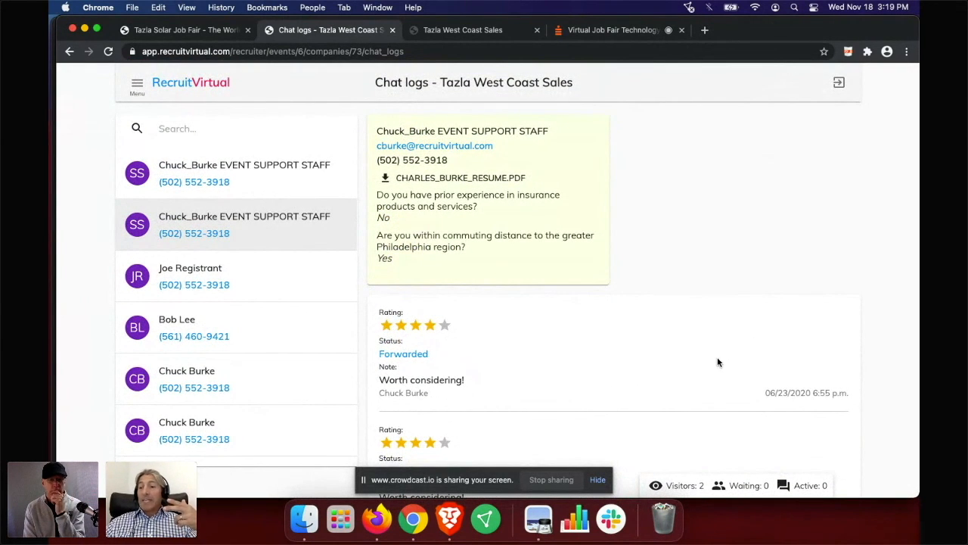
scroll(718, 359, "down", 5)
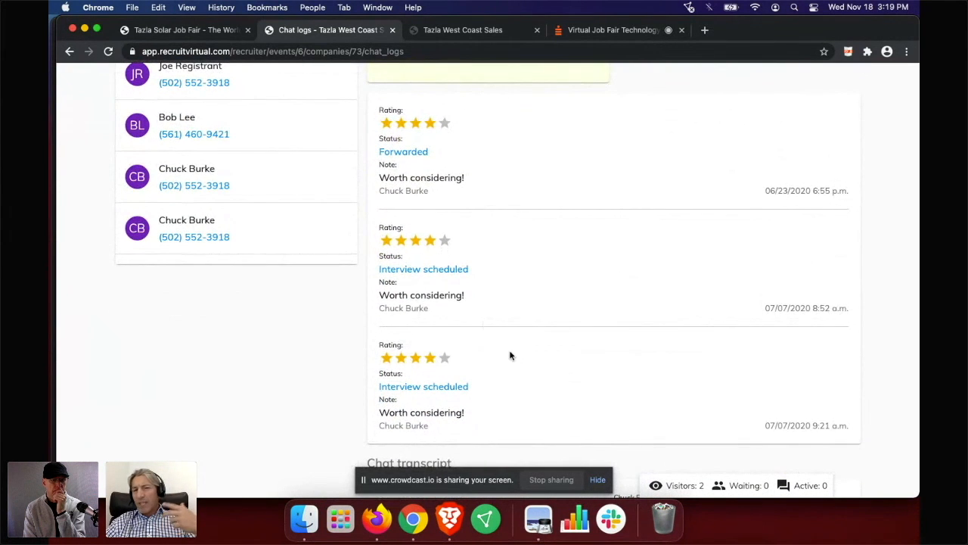
scroll(519, 365, "down", 3)
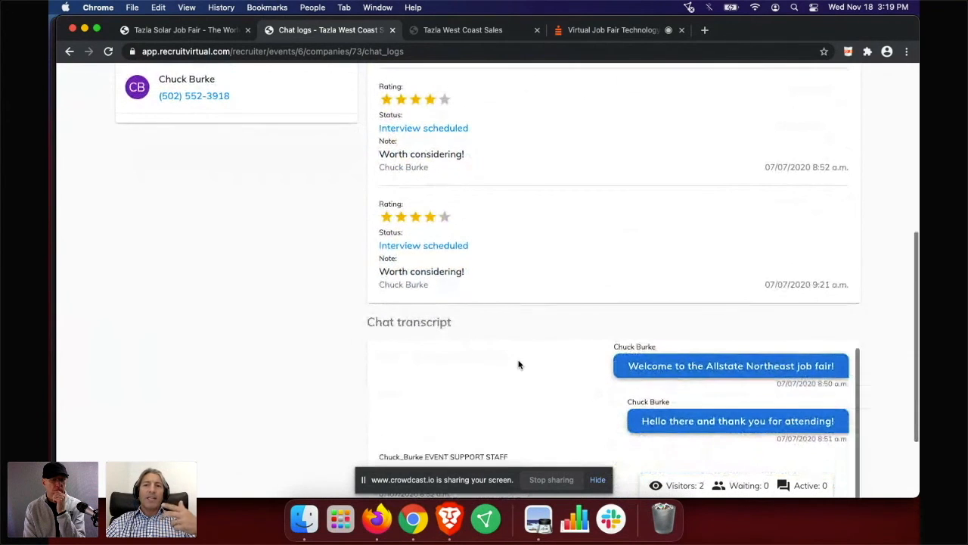
scroll(519, 365, "down", 3)
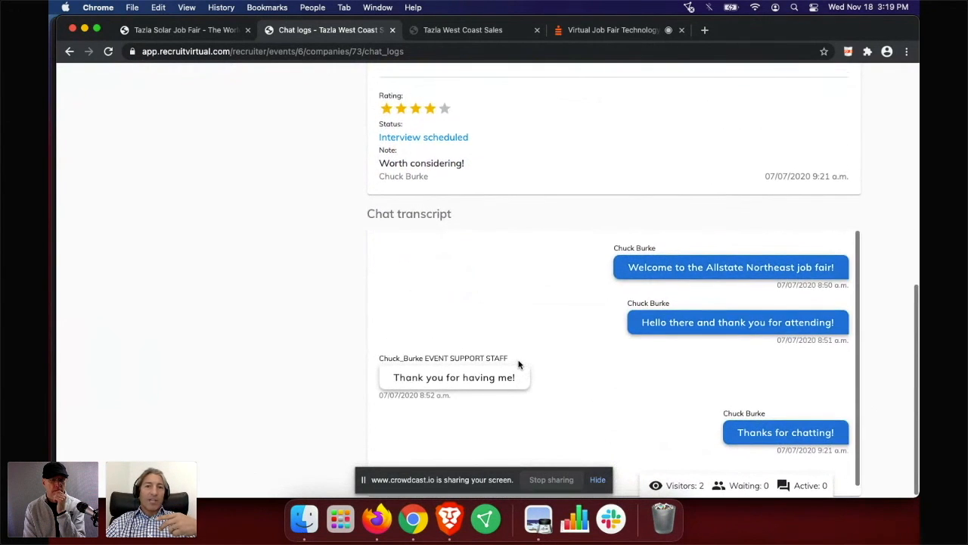
scroll(518, 365, "up", 5)
scroll(519, 364, "up", 5)
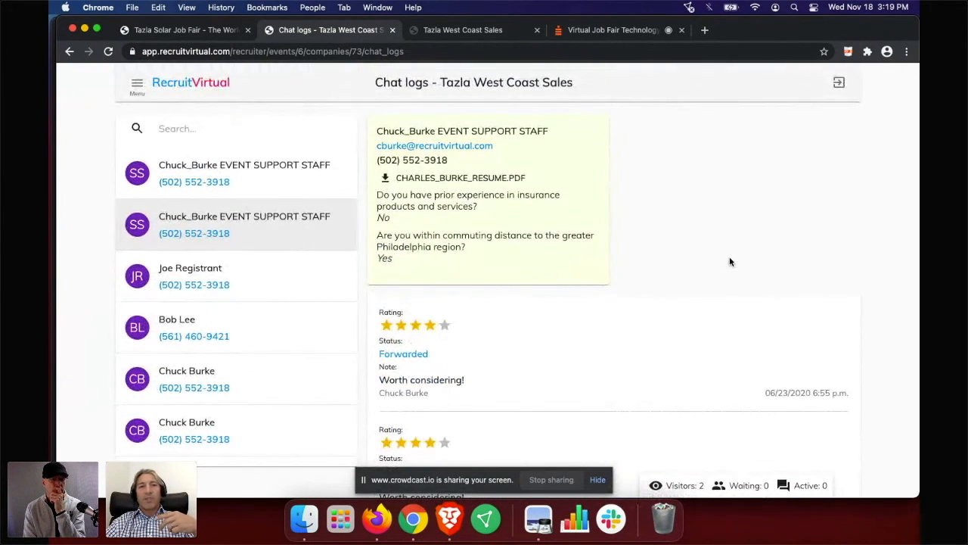